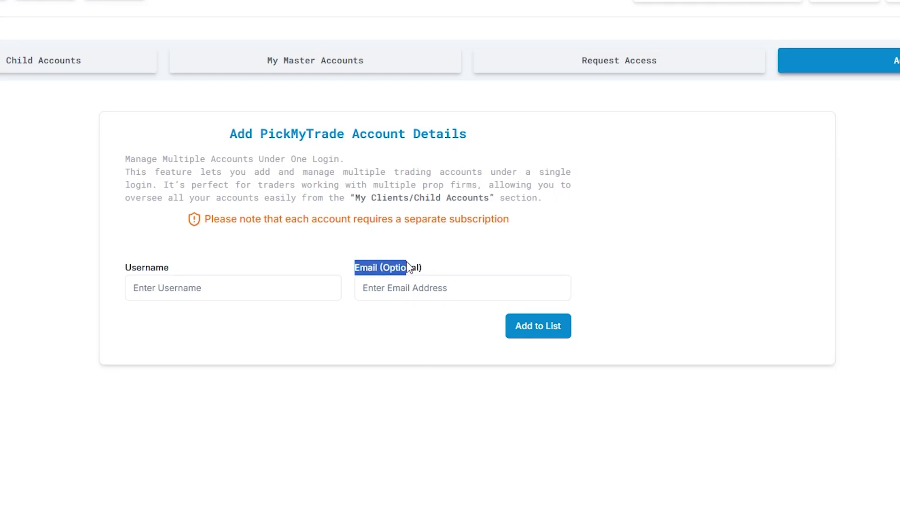
Place the cursor in the Username field of the Add Account form for the new child account
{"action": "left_click", "coordinate": [391, 342]}
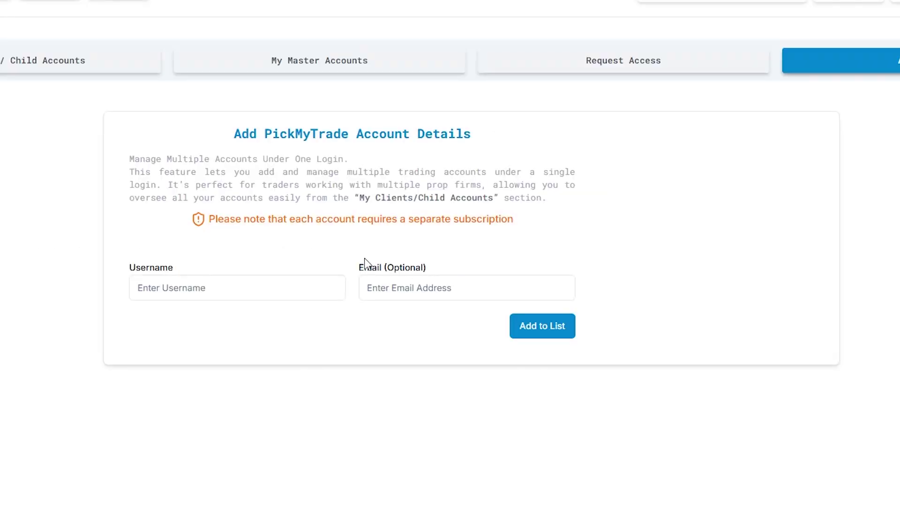
{"action": "left_click", "coordinate": [214, 296]}
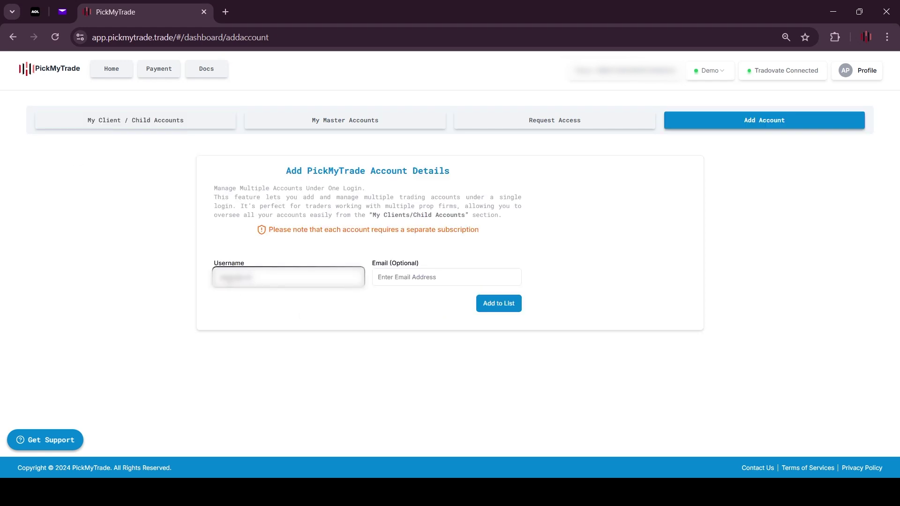
Add and submit the first child account, then enter, add and submit a second account with its username and e-mail
{"action": "left_click", "coordinate": [485, 310]}
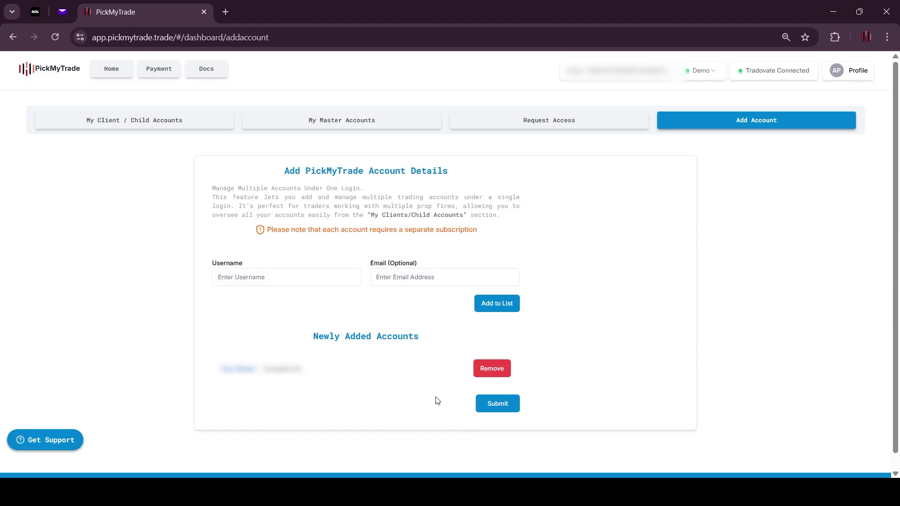
{"action": "left_click", "coordinate": [501, 405]}
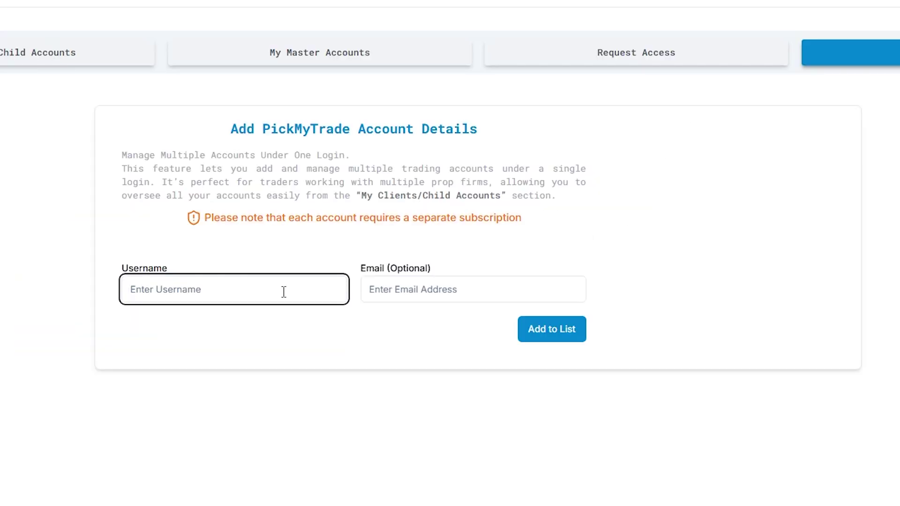
{"action": "type", "text": "dhiraj"}
{"action": "key", "text": "BackSpace"}
{"action": "key", "text": "BackSpace"}
{"action": "key", "text": "BackSpace"}
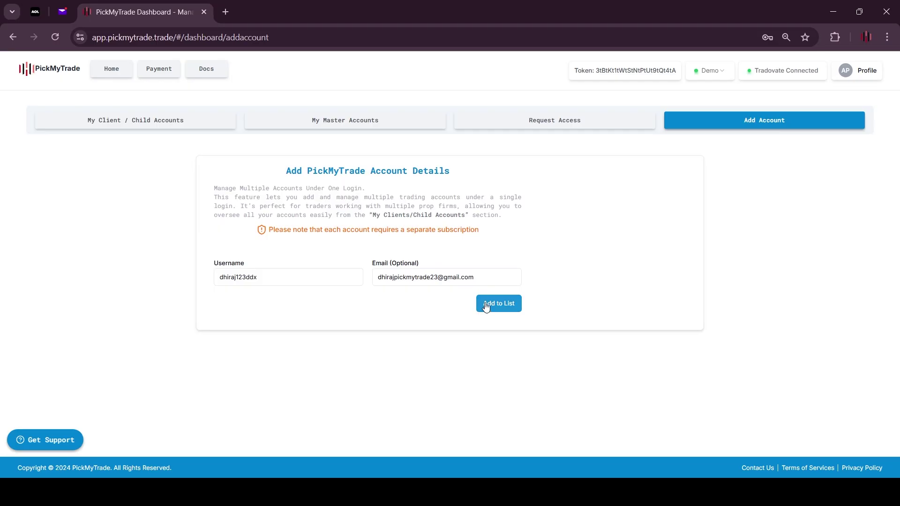
{"action": "left_click", "coordinate": [532, 329]}
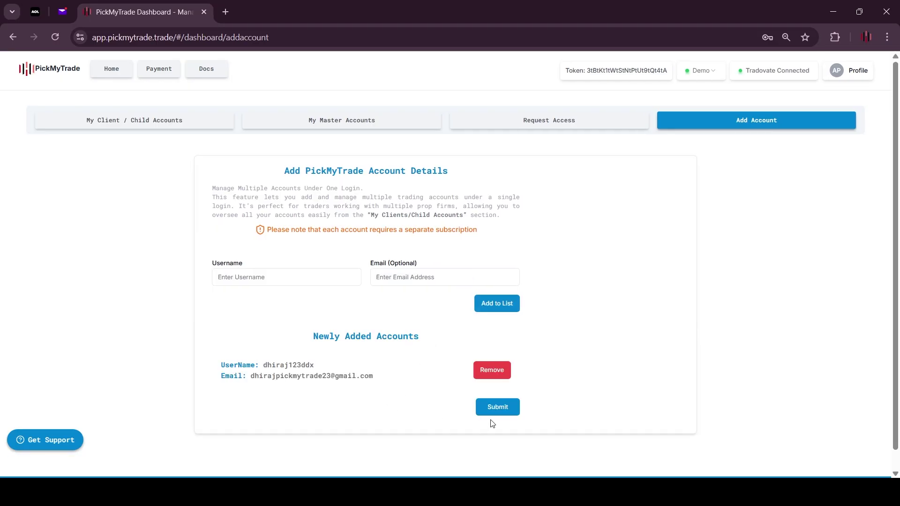
{"action": "left_click", "coordinate": [499, 407]}
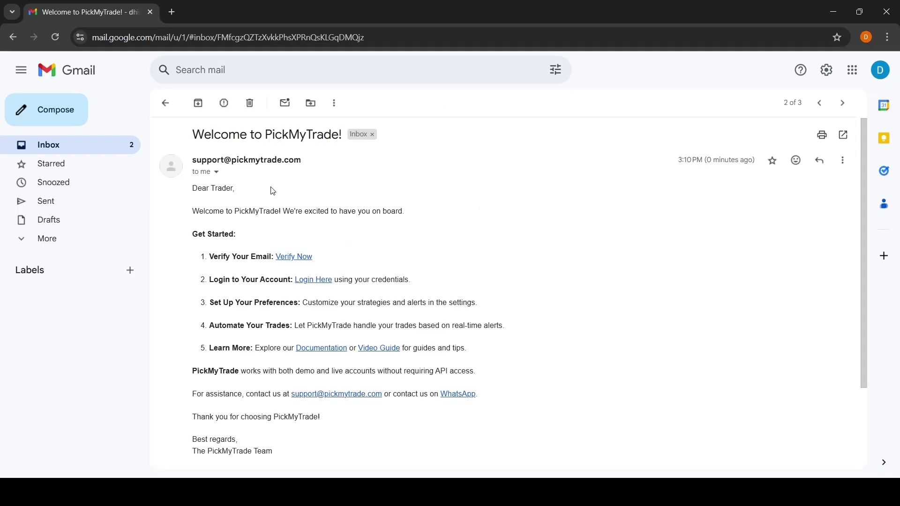
Follow the Verify Now link in the Welcome to PickMyTrade e-mail to verify the client's address
{"action": "scroll", "coordinate": [251, 241], "scroll_direction": "down", "scroll_amount": 1}
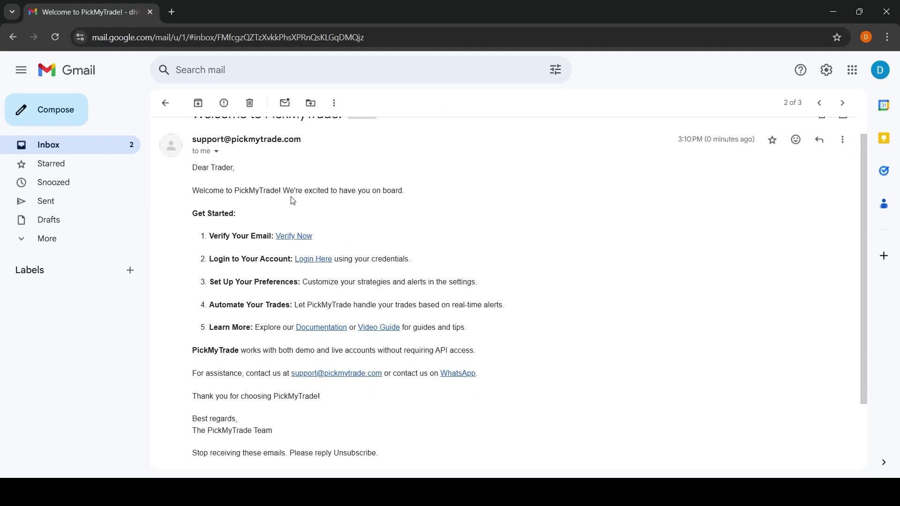
{"action": "scroll", "coordinate": [300, 250], "scroll_direction": "down", "scroll_amount": 1}
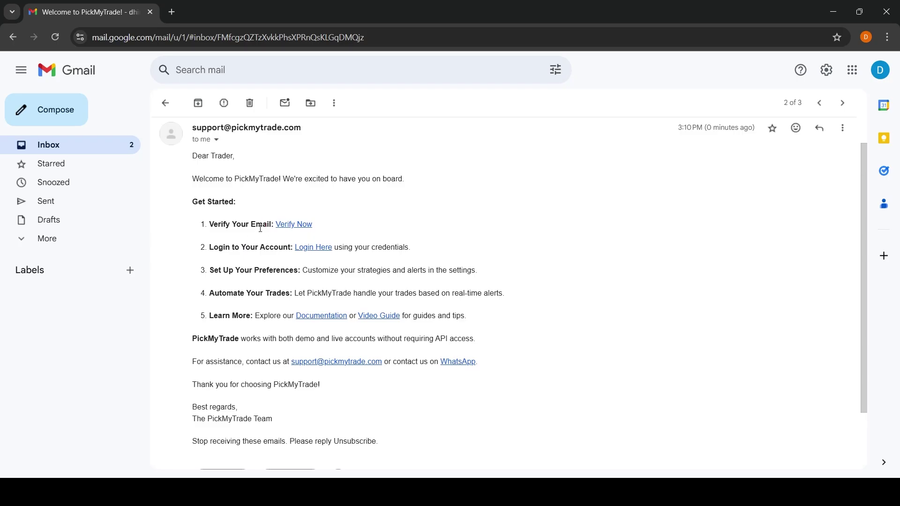
{"action": "left_click", "coordinate": [301, 225]}
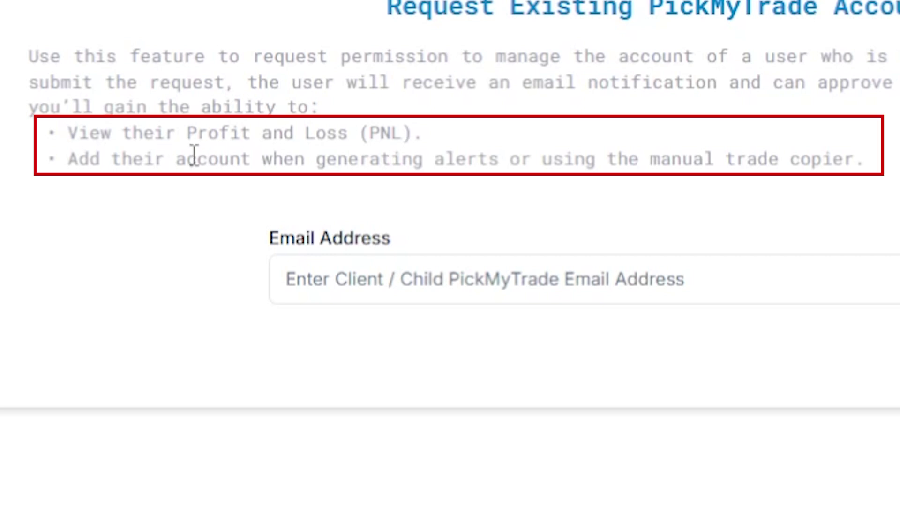
Send a Request Account Access request using the client's PickMyTrade e-mail address
{"action": "left_click", "coordinate": [354, 270]}
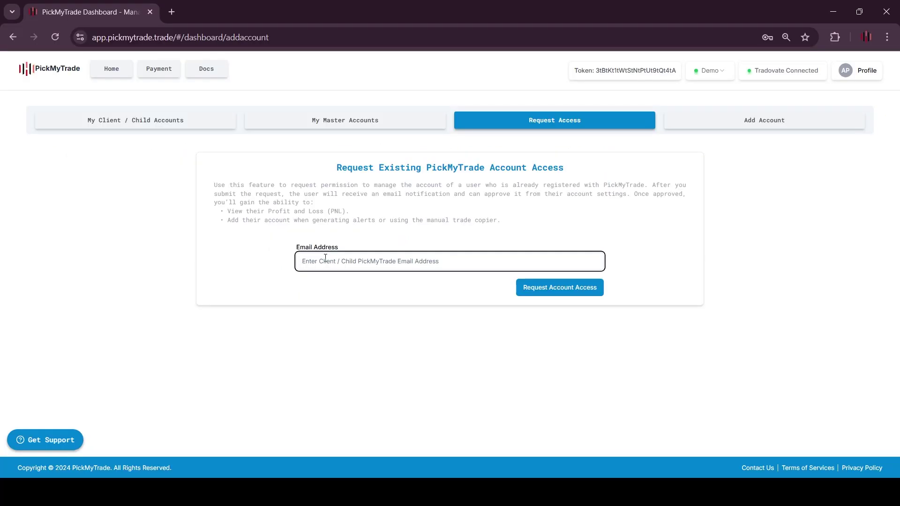
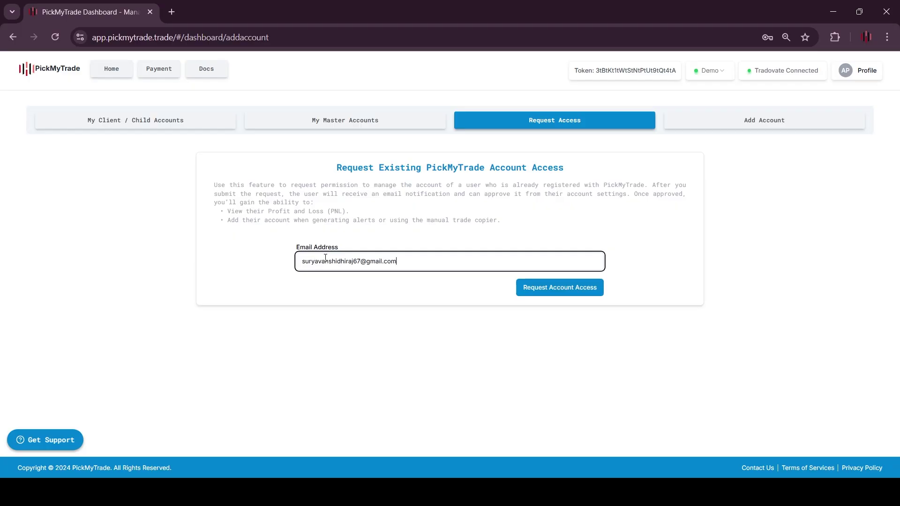
{"action": "left_click", "coordinate": [544, 296]}
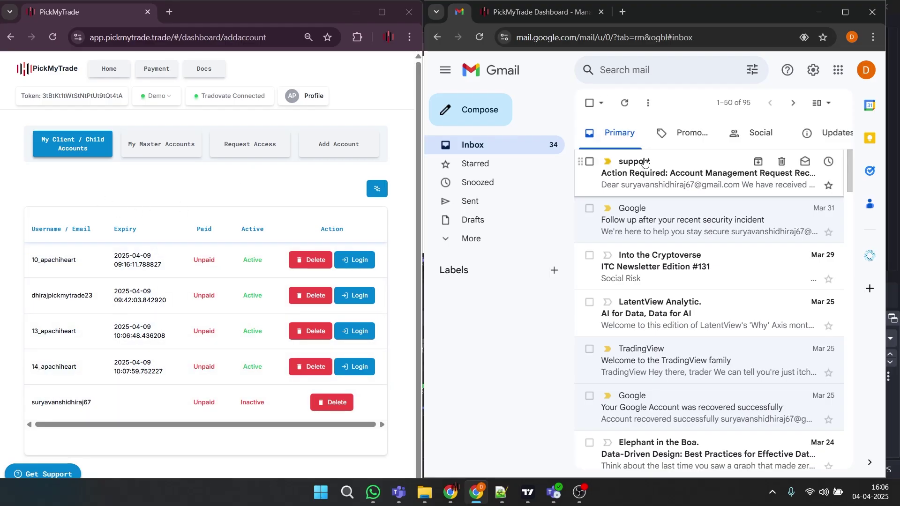
Accept the master's request under Profile > Account Management > My Master Accounts, then log into the child account
{"action": "left_click", "coordinate": [641, 178]}
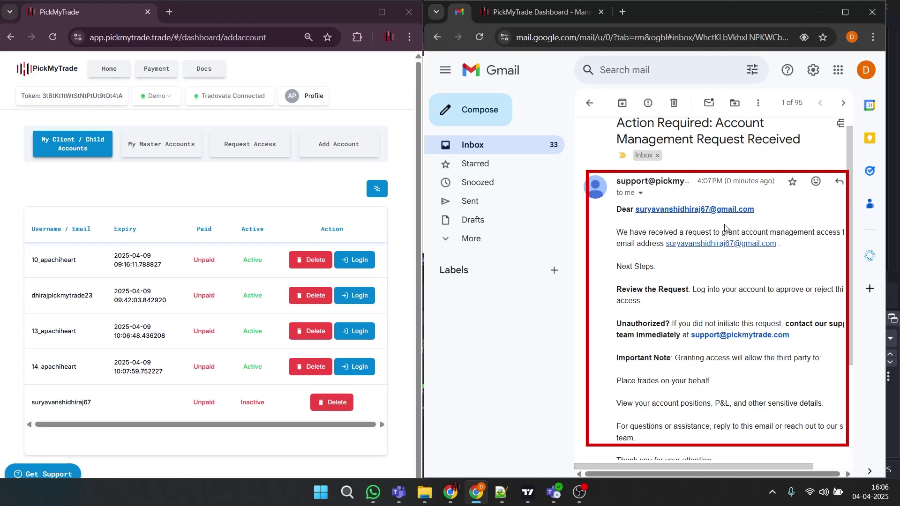
{"action": "scroll", "coordinate": [638, 256], "scroll_direction": "right", "scroll_amount": 1}
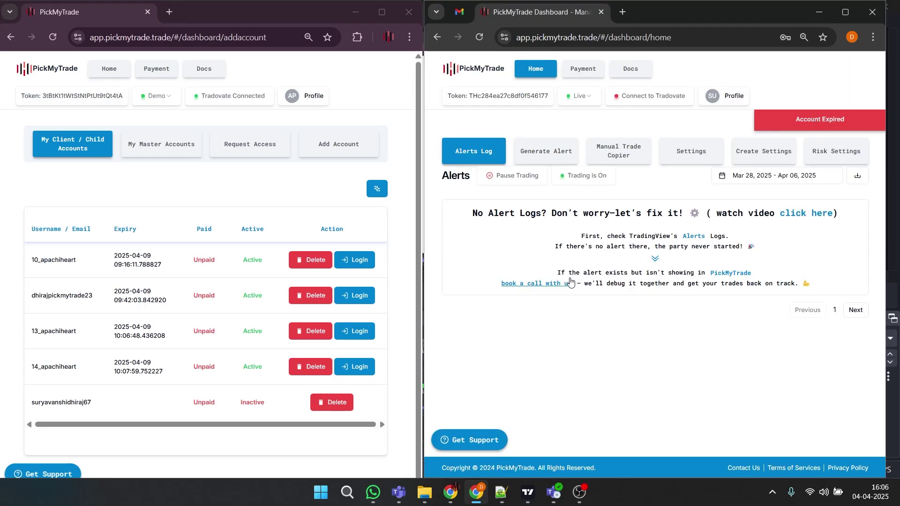
{"action": "left_click", "coordinate": [724, 95]}
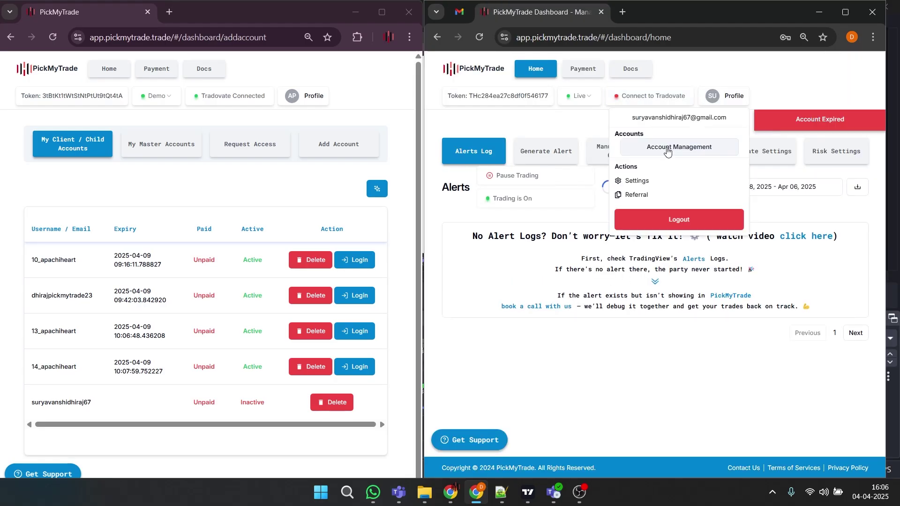
{"action": "left_click", "coordinate": [678, 144]}
{"action": "left_click", "coordinate": [604, 164]}
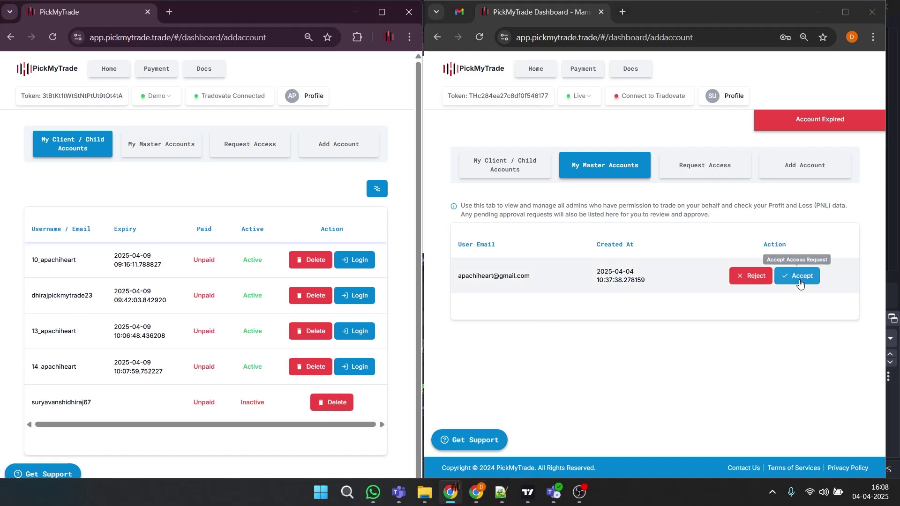
{"action": "left_click", "coordinate": [800, 277]}
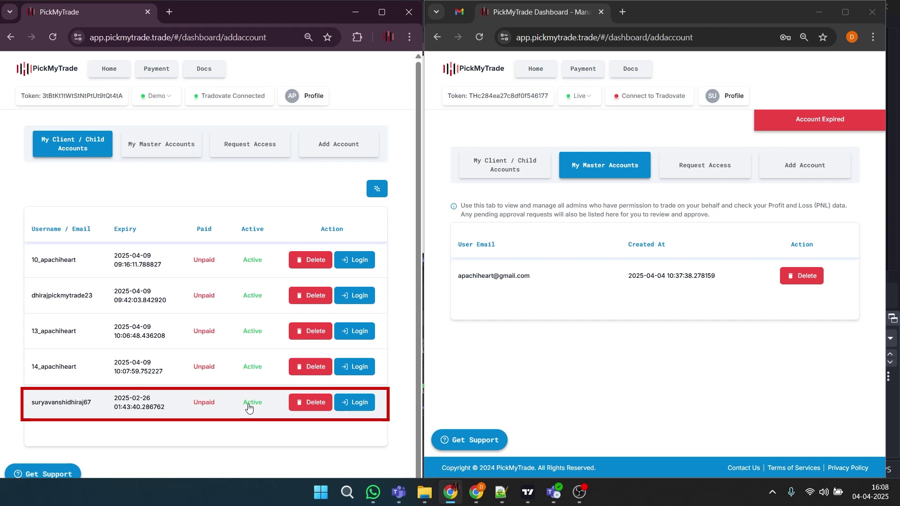
{"action": "left_click", "coordinate": [349, 403]}
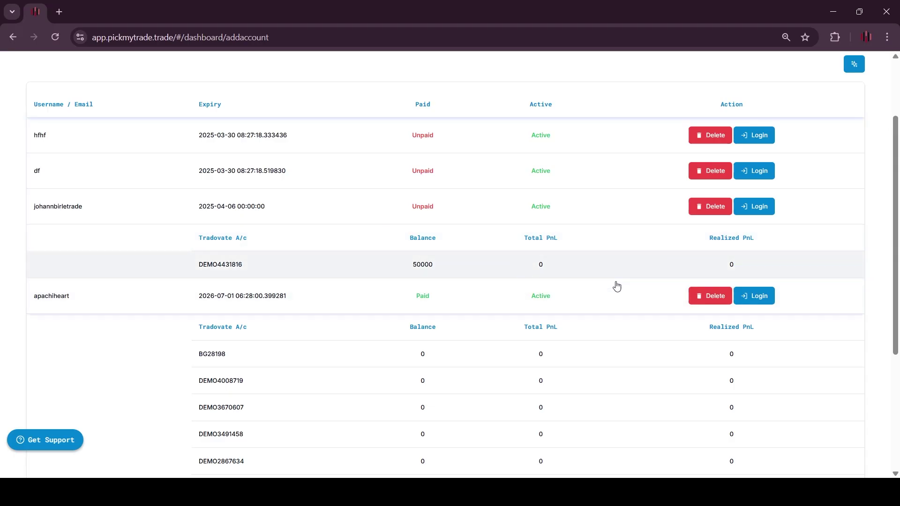
Log into the paid child account from its row in the child accounts list
{"action": "scroll", "coordinate": [656, 284], "scroll_direction": "down", "scroll_amount": 1}
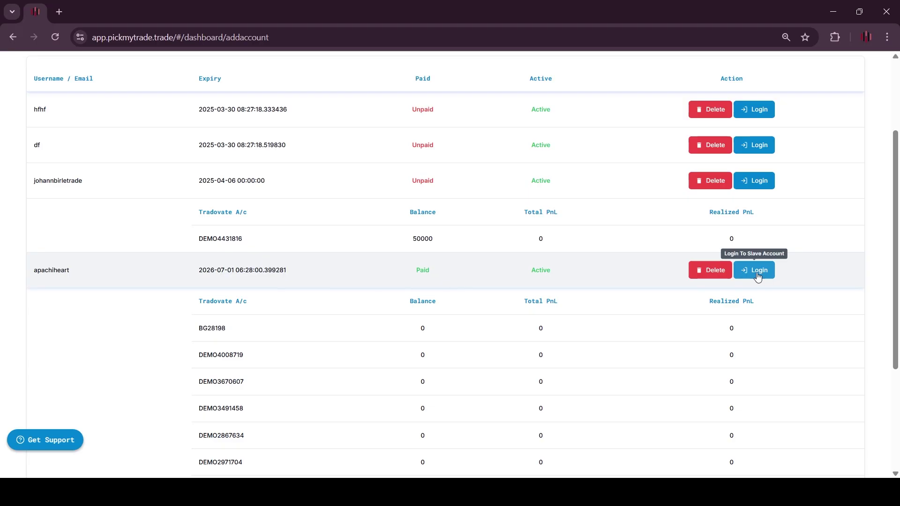
{"action": "left_click", "coordinate": [770, 275]}
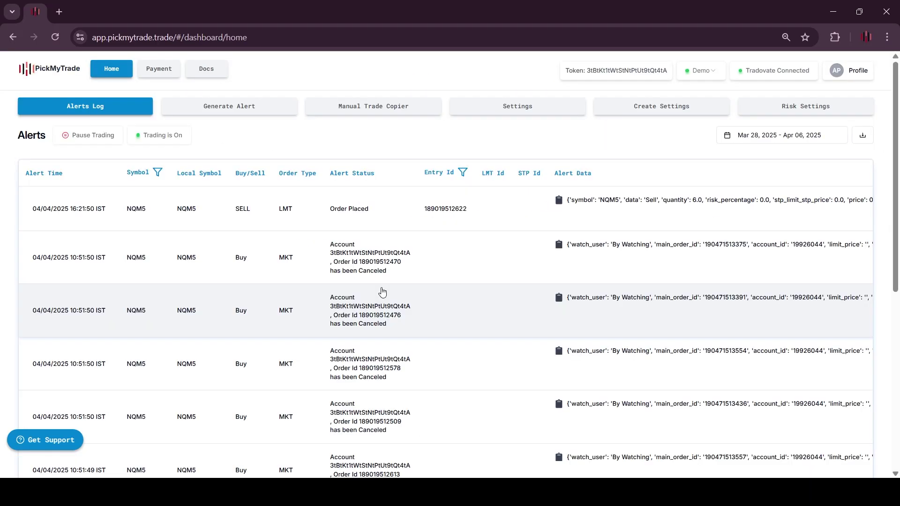
{"action": "scroll", "coordinate": [384, 290], "scroll_direction": "down", "scroll_amount": 2}
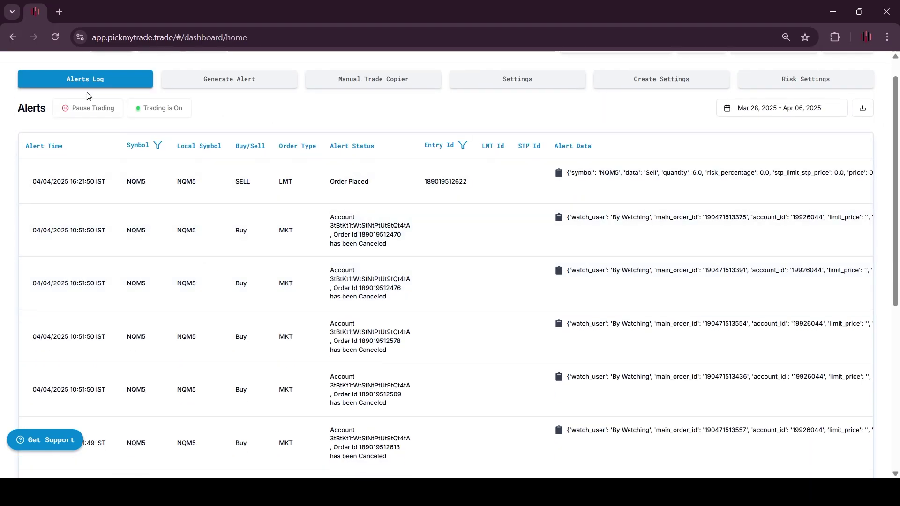
{"action": "scroll", "coordinate": [319, 263], "scroll_direction": "down", "scroll_amount": 1}
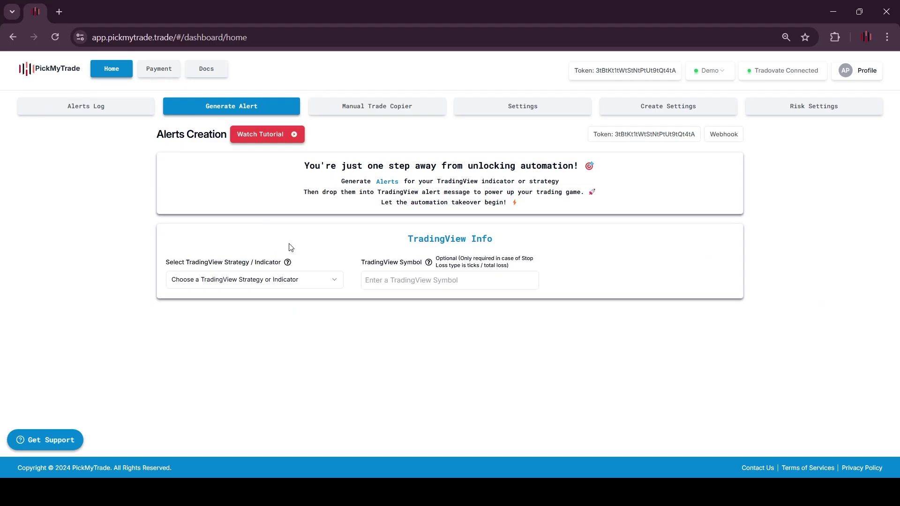
Visit the Manual Trade Copier, Create Settings, Risk Settings and Settings pages, then the Profile menu
{"action": "left_click", "coordinate": [369, 111]}
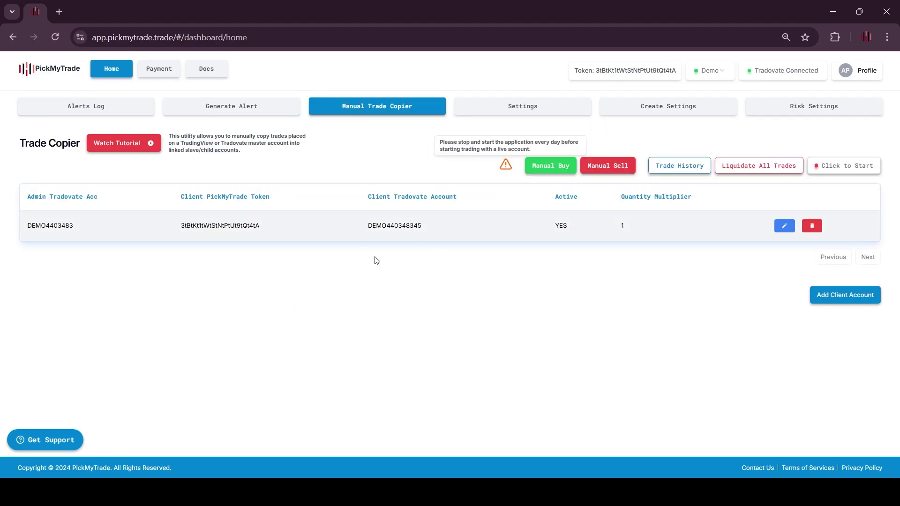
{"action": "left_click", "coordinate": [632, 111]}
{"action": "left_click", "coordinate": [598, 143]}
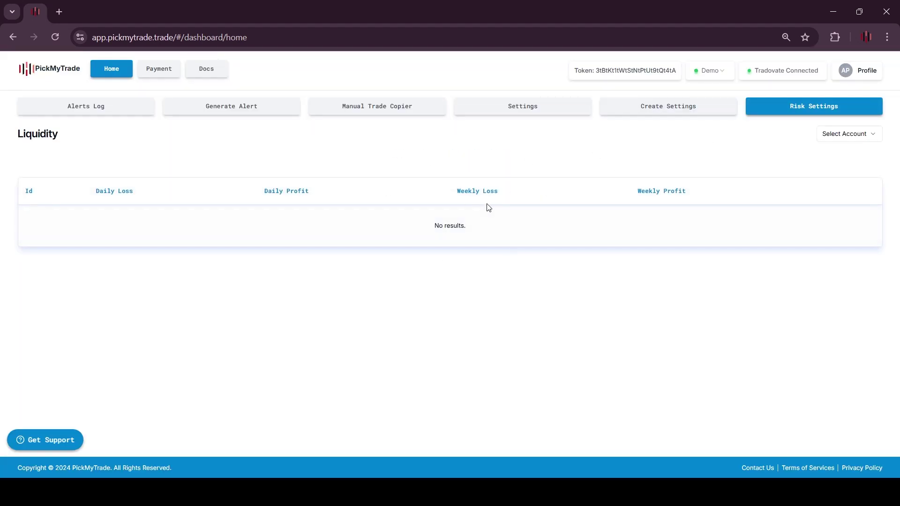
{"action": "left_click", "coordinate": [507, 116]}
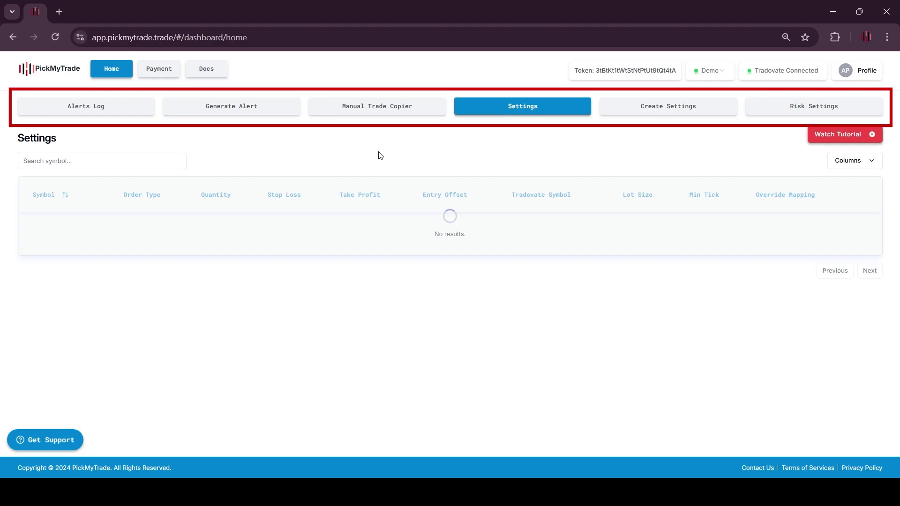
{"action": "left_click", "coordinate": [837, 71]}
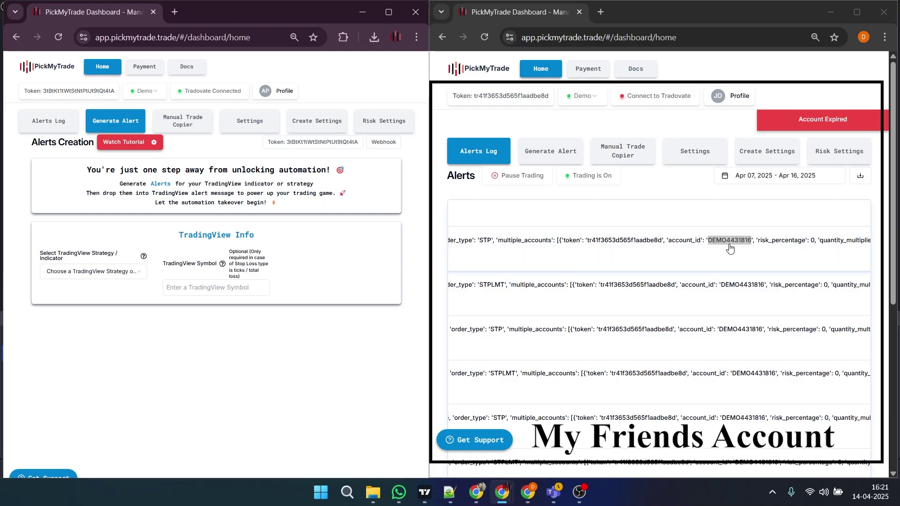
Set the alert to STRATEGY with symbol NQM5 and multiple accounts YES
{"action": "left_click", "coordinate": [675, 225]}
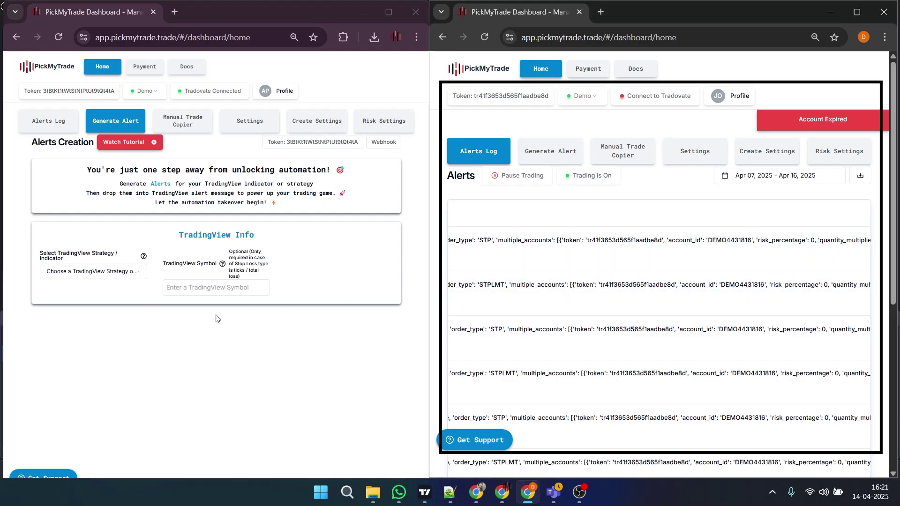
{"action": "left_click", "coordinate": [94, 272]}
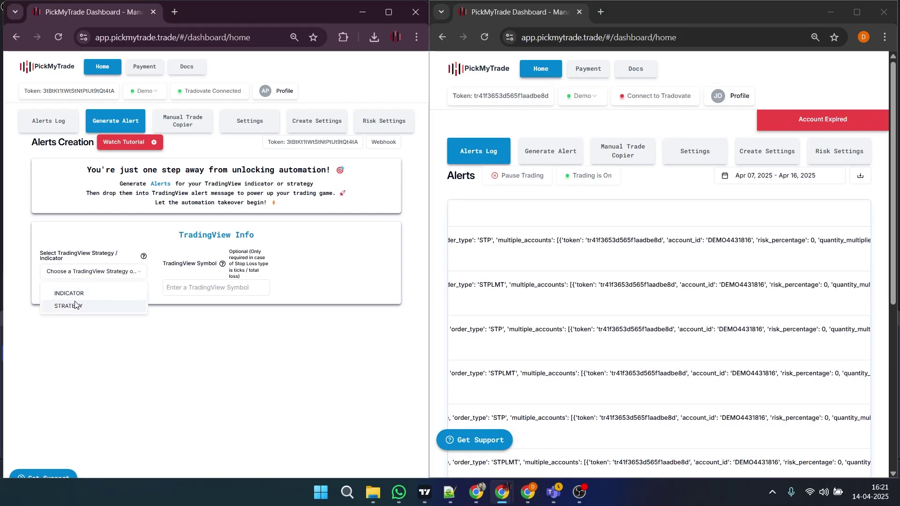
{"action": "left_click", "coordinate": [83, 305]}
{"action": "left_click", "coordinate": [194, 288]}
{"action": "type", "text": "NQM5"}
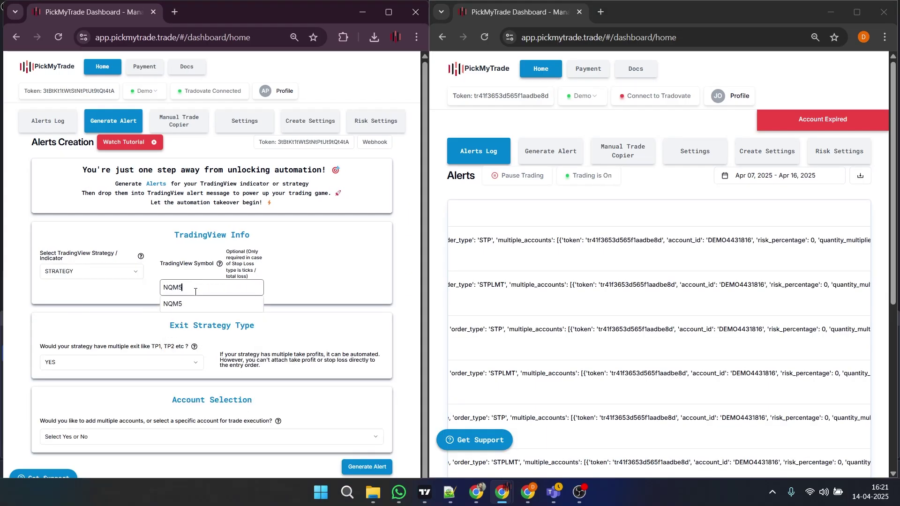
{"action": "left_click", "coordinate": [90, 436]}
{"action": "left_click", "coordinate": [91, 441]}
{"action": "scroll", "coordinate": [193, 404], "scroll_direction": "down", "scroll_amount": 2}
Add the friend's Tradovate demo account to the alert as a separate login, using their PickMyTrade token
{"action": "left_click", "coordinate": [364, 328]}
{"action": "left_click", "coordinate": [203, 294]}
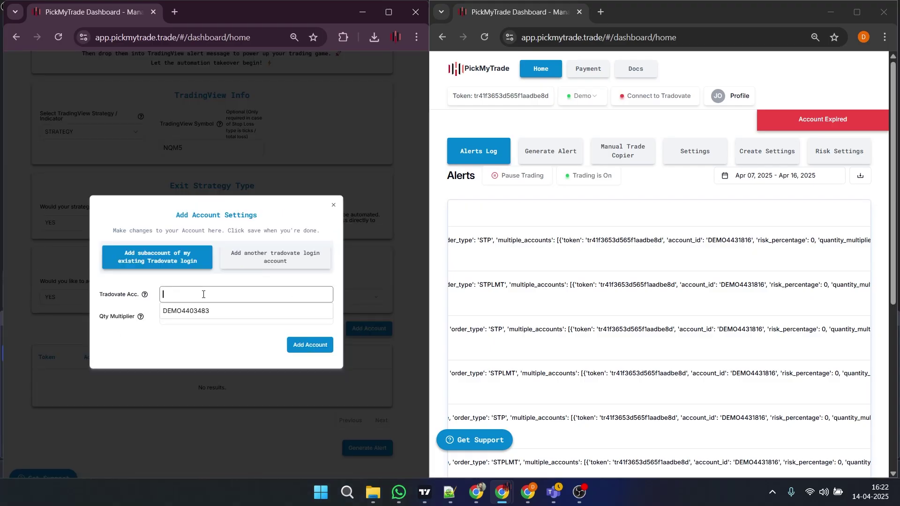
{"action": "left_click", "coordinate": [234, 259]}
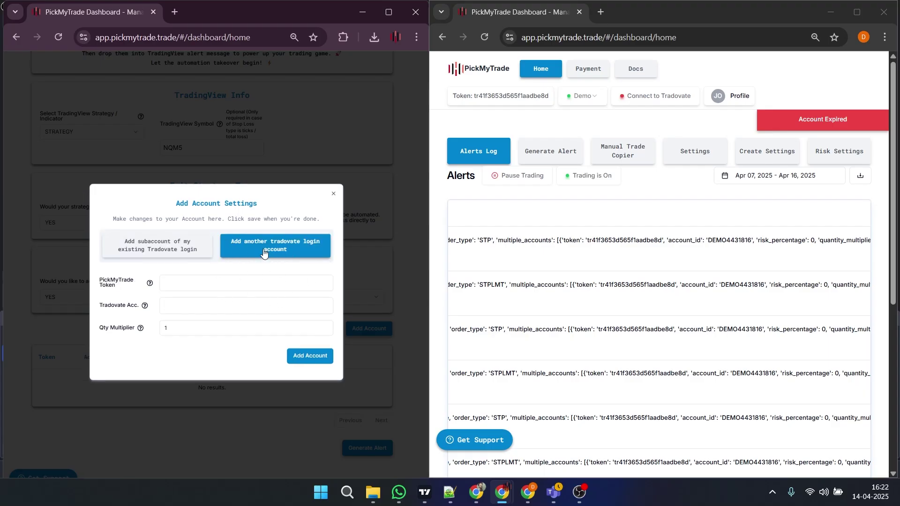
{"action": "left_click", "coordinate": [490, 99]}
{"action": "left_click", "coordinate": [128, 320]}
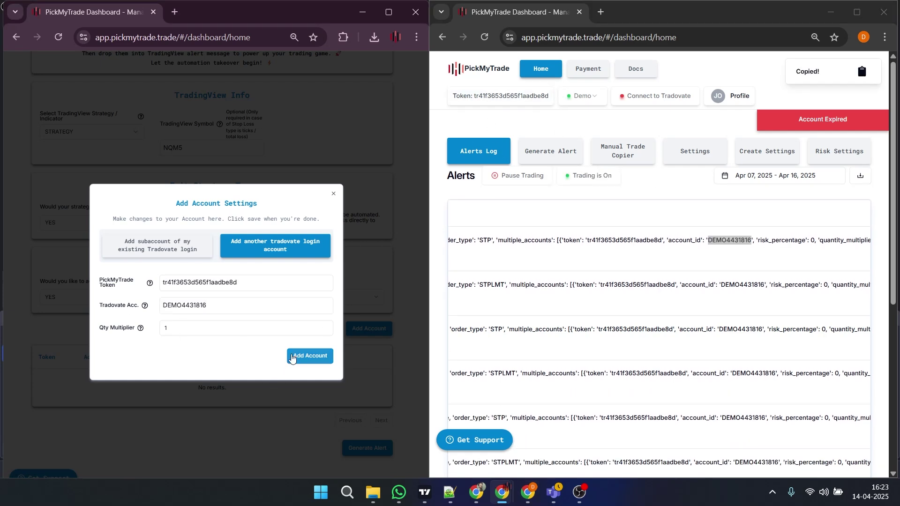
{"action": "left_click", "coordinate": [302, 356]}
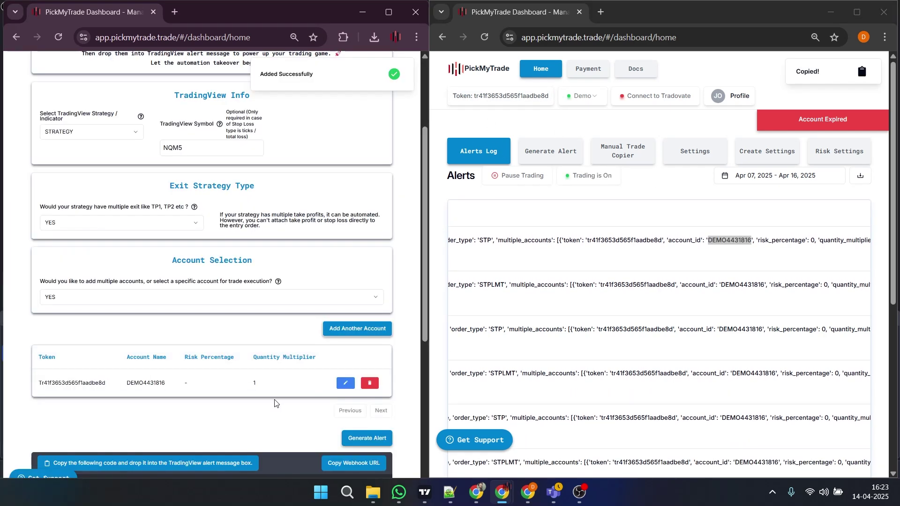
Review the token and pyramid lines of the generated alert JSON, then go to the Manual Trade Copier
{"action": "scroll", "coordinate": [275, 403], "scroll_direction": "down", "scroll_amount": 5}
{"action": "scroll", "coordinate": [275, 403], "scroll_direction": "down", "scroll_amount": 2}
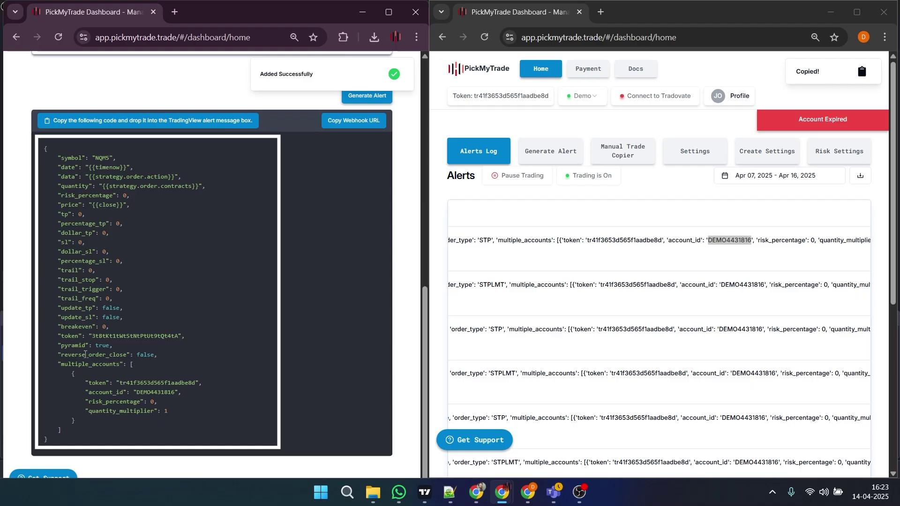
{"action": "left_click_drag", "start_coordinate": [56, 336], "coordinate": [176, 345]}
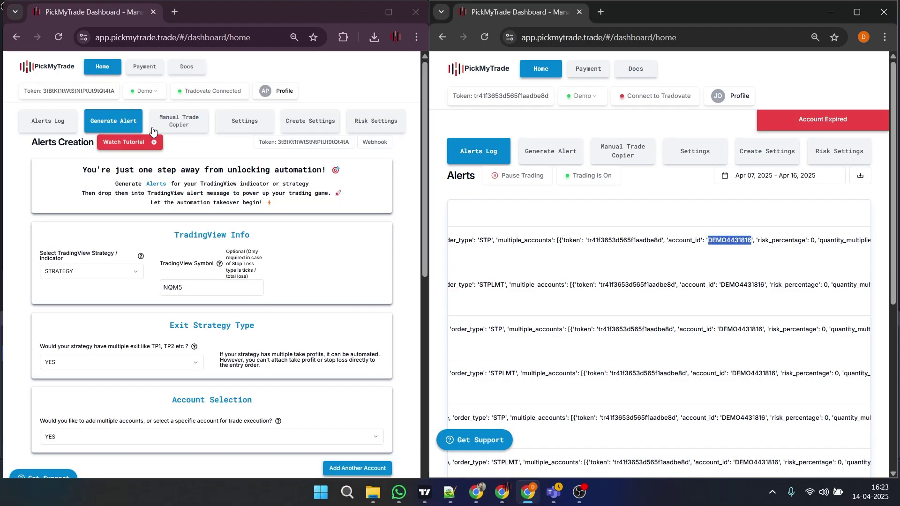
{"action": "left_click", "coordinate": [161, 126]}
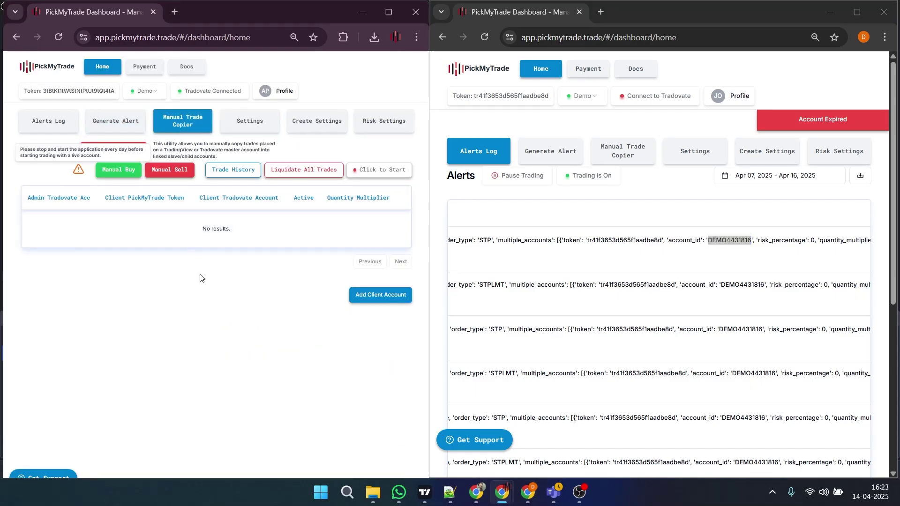